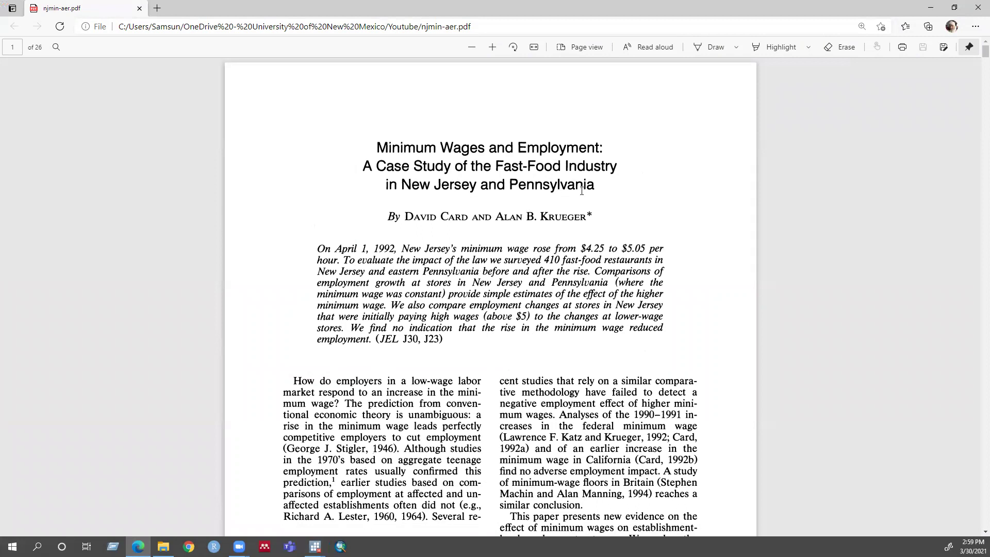
Step: Switch to the Stata do-file and run the lines that load CardKrueger1994.dta from the web and open it for browsing
{"action": "left_click", "coordinate": [931, 8]}
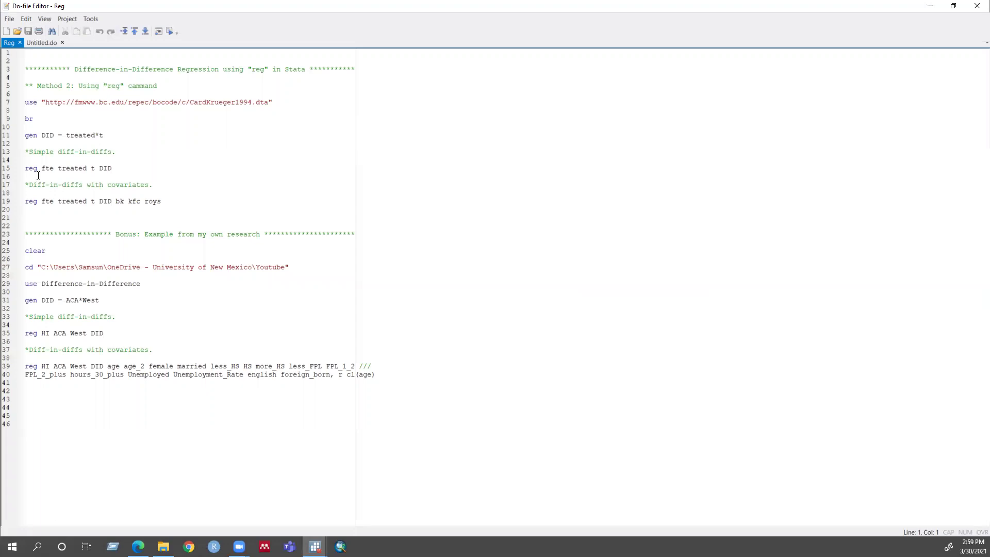
{"action": "left_click", "coordinate": [13, 102]}
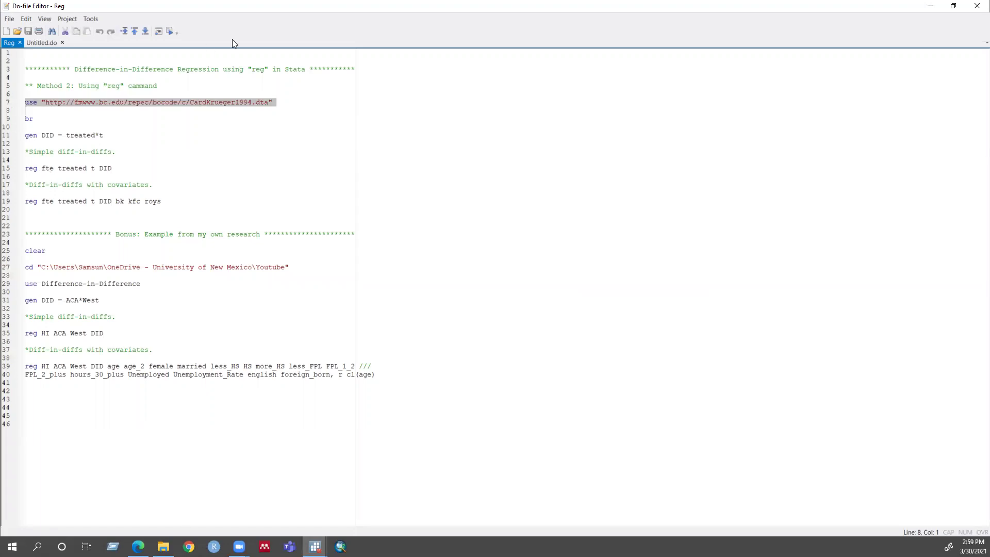
{"action": "left_click", "coordinate": [168, 31]}
{"action": "left_click", "coordinate": [14, 120]}
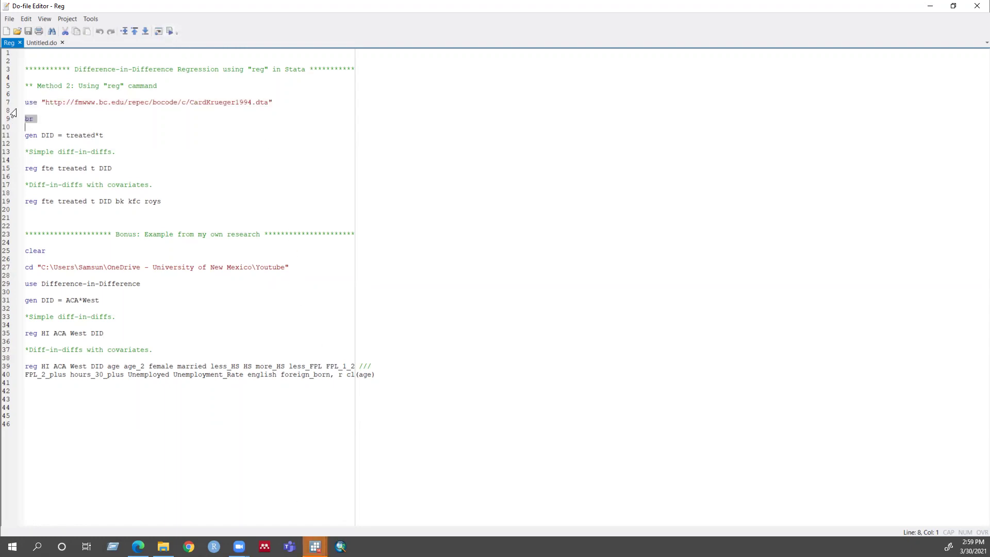
{"action": "left_click", "coordinate": [169, 31]}
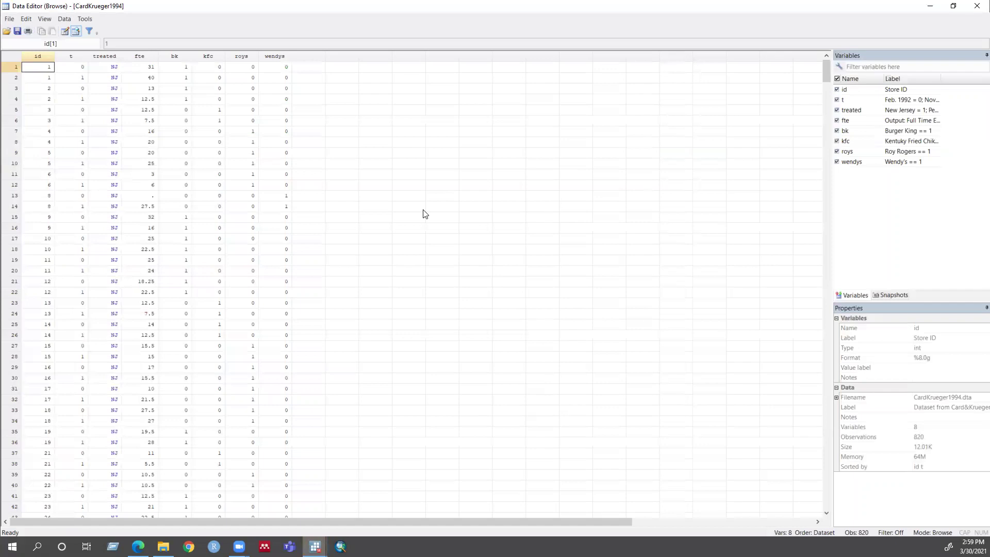
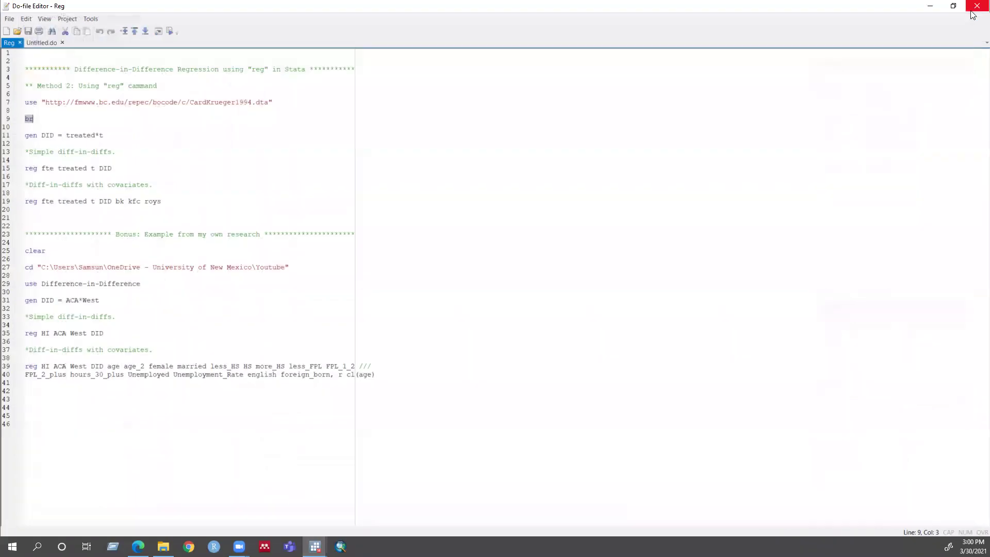
Step: Run the line generating the interaction variable DID = treated*t and check for DID in the main Stata window's variable list
{"action": "left_click", "coordinate": [119, 127]}
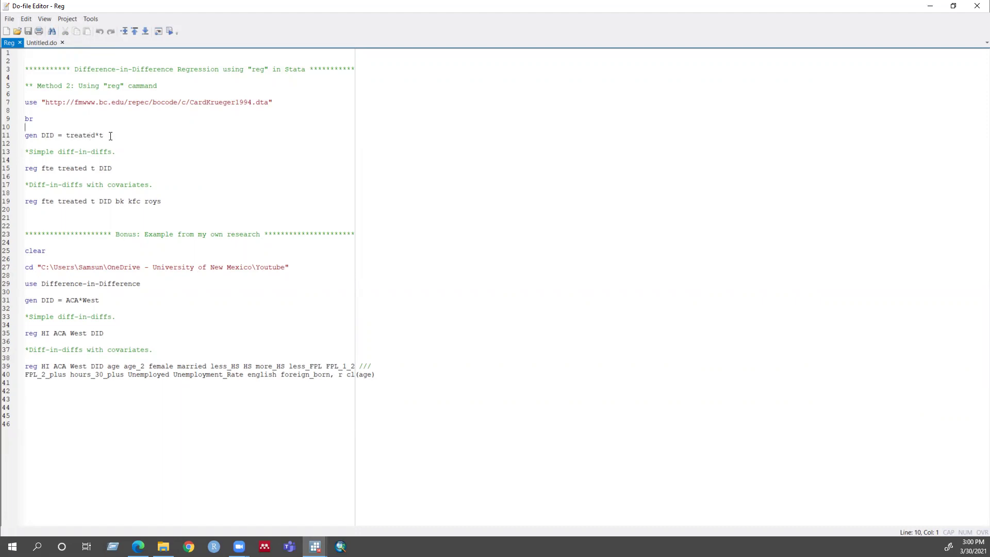
{"action": "left_click", "coordinate": [13, 137]}
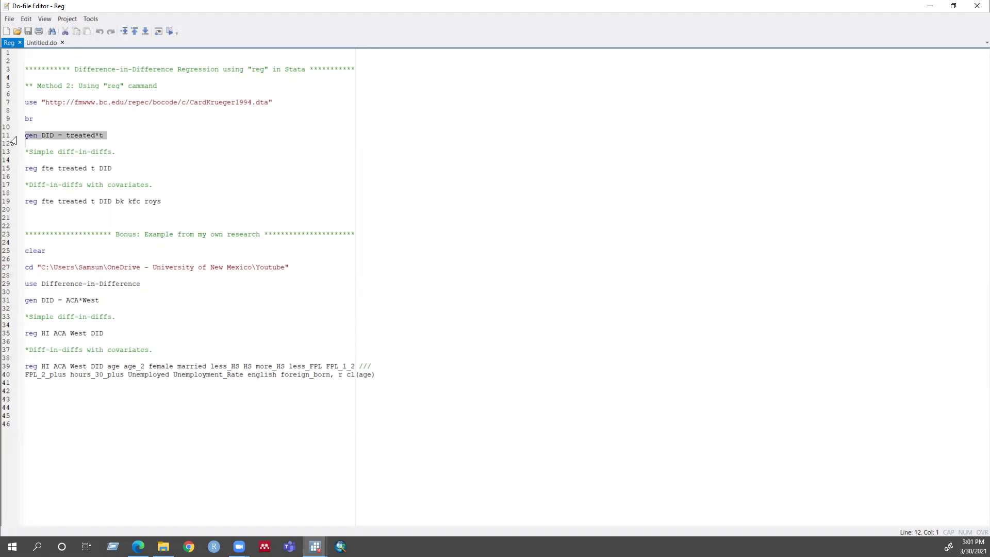
{"action": "left_click", "coordinate": [171, 31]}
{"action": "mouse_move", "coordinate": [315, 546]}
{"action": "left_click", "coordinate": [304, 526]}
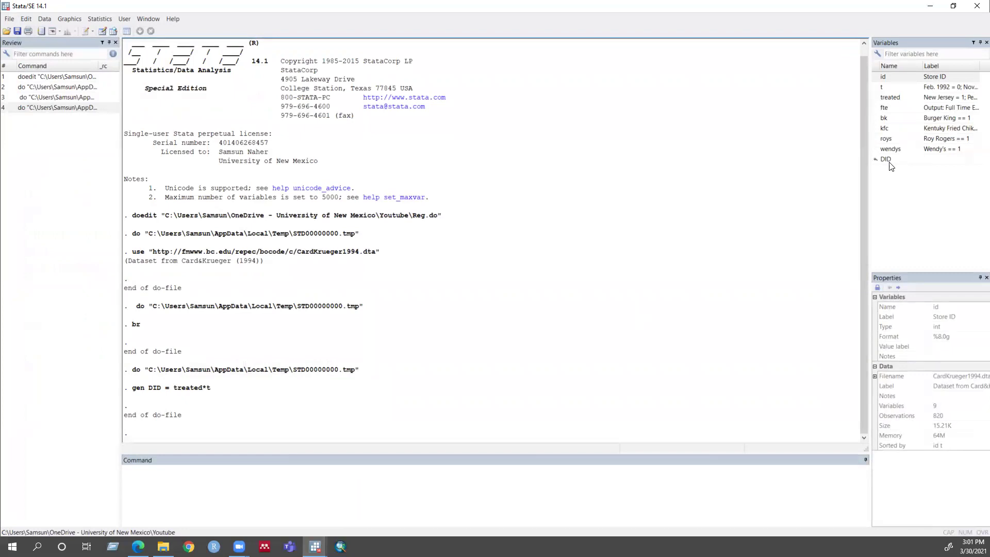
{"action": "left_click", "coordinate": [931, 6]}
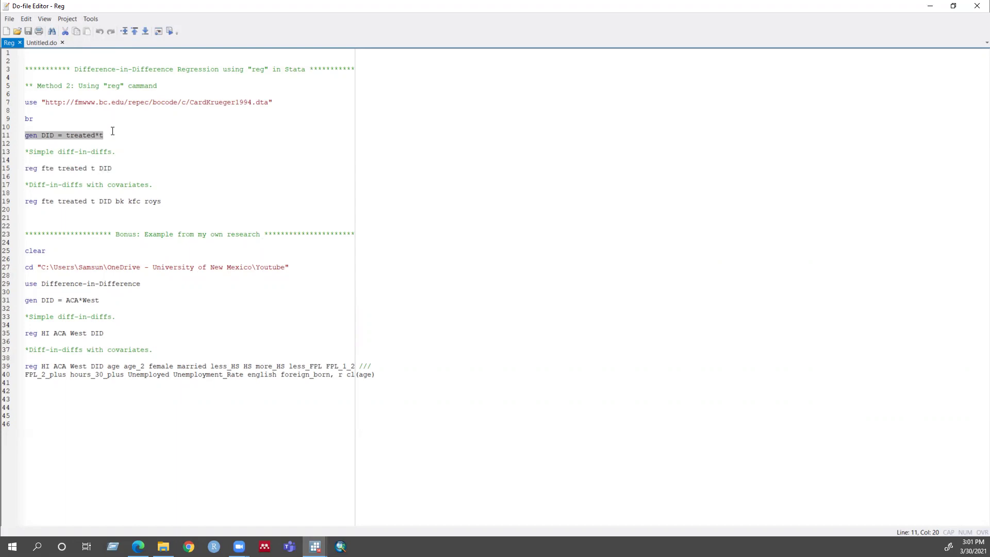
Step: Run the simple diff-in-diff regression "reg fte treated t DID" and highlight the DID coefficient and its p-value in the output
{"action": "left_click", "coordinate": [140, 169]}
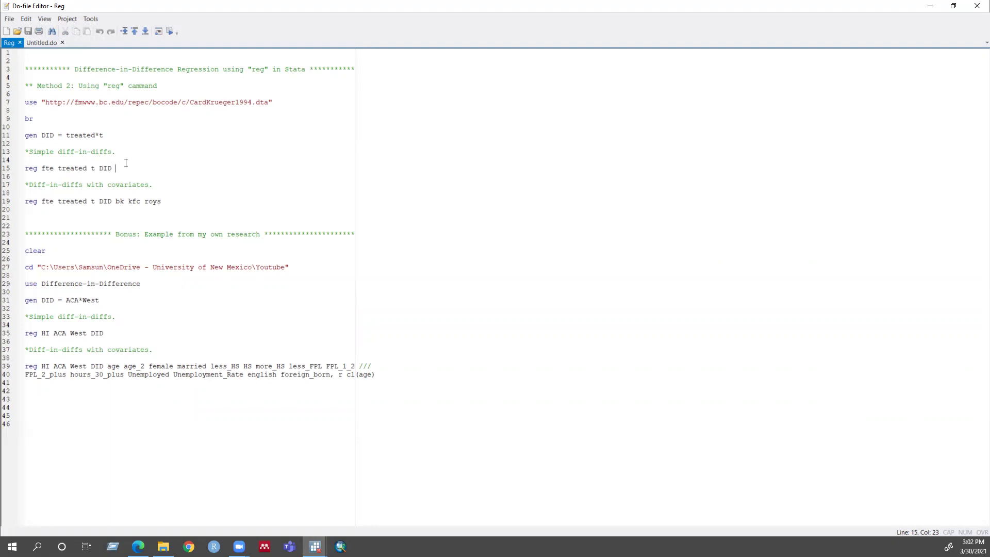
{"action": "left_click", "coordinate": [11, 170]}
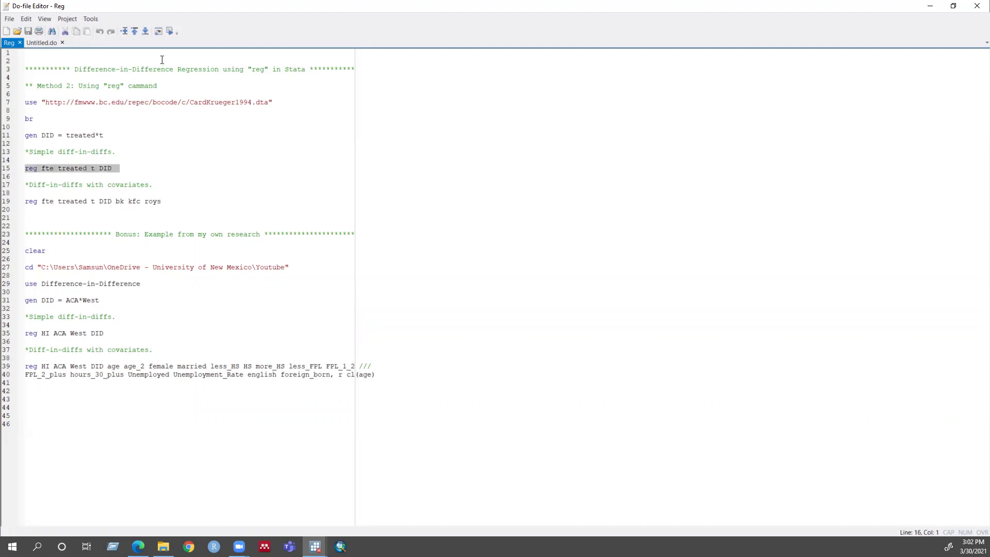
{"action": "left_click", "coordinate": [168, 31]}
{"action": "mouse_move", "coordinate": [317, 545]}
{"action": "left_click", "coordinate": [272, 515]}
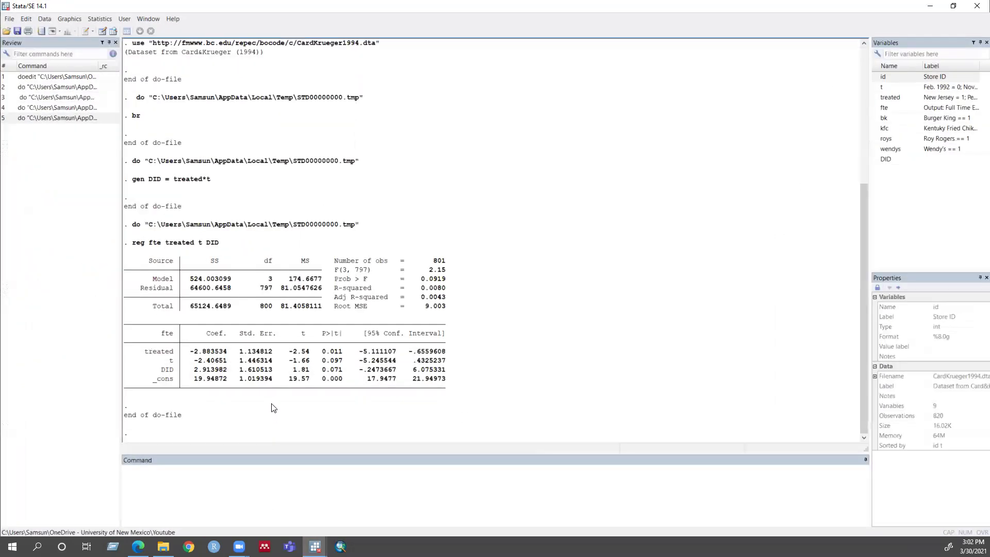
{"action": "left_click_drag", "start_coordinate": [161, 369], "coordinate": [228, 375]}
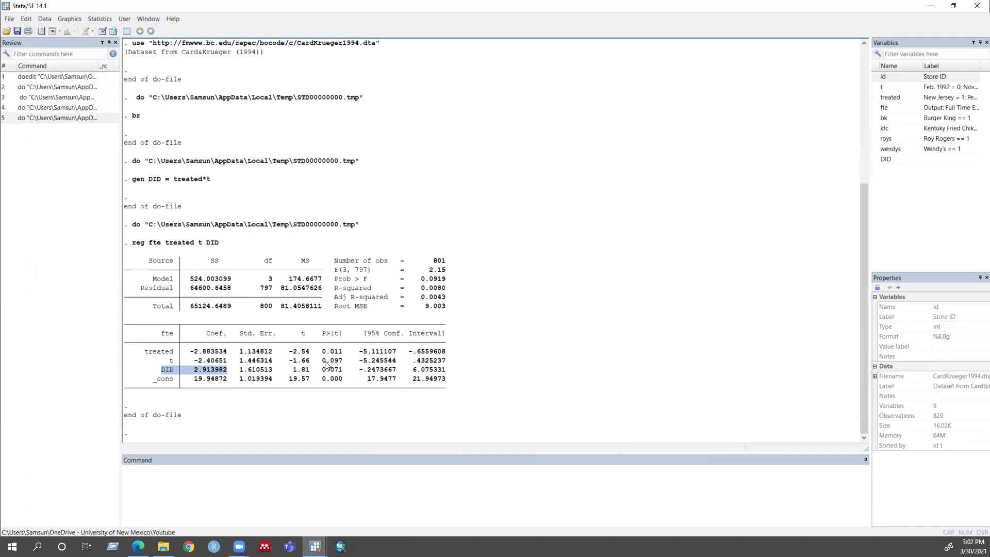
{"action": "left_click_drag", "start_coordinate": [319, 370], "coordinate": [345, 374]}
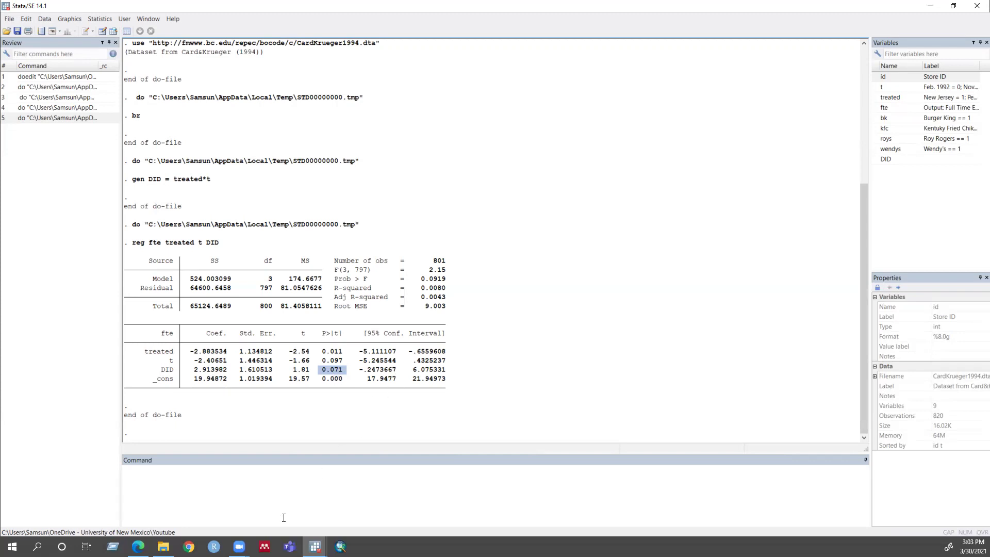
Step: Run the covariate regression "reg fte treated t DID bk kfc roys" and highlight the DID coefficient and its p-value in the output
{"action": "mouse_move", "coordinate": [315, 546]}
{"action": "left_click", "coordinate": [371, 521]}
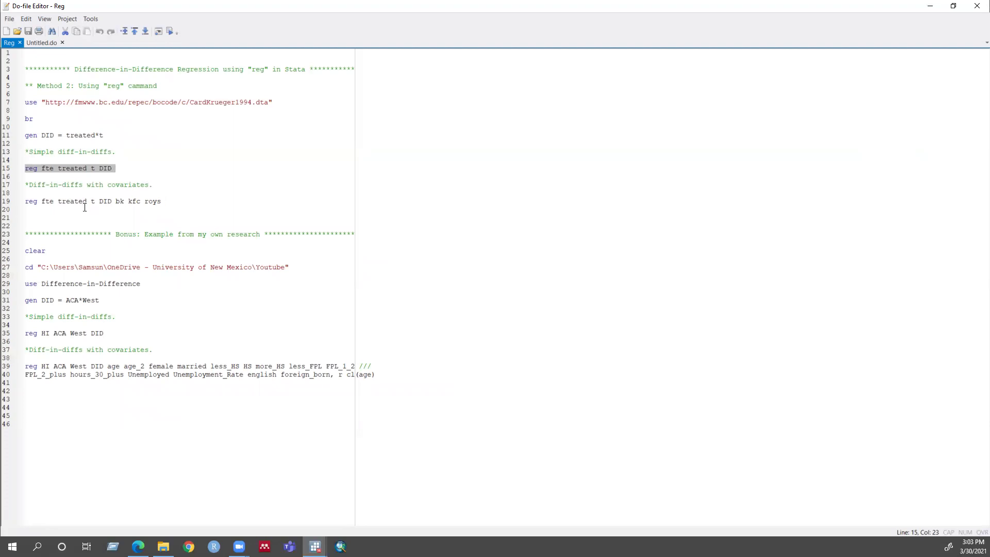
{"action": "left_click", "coordinate": [10, 202]}
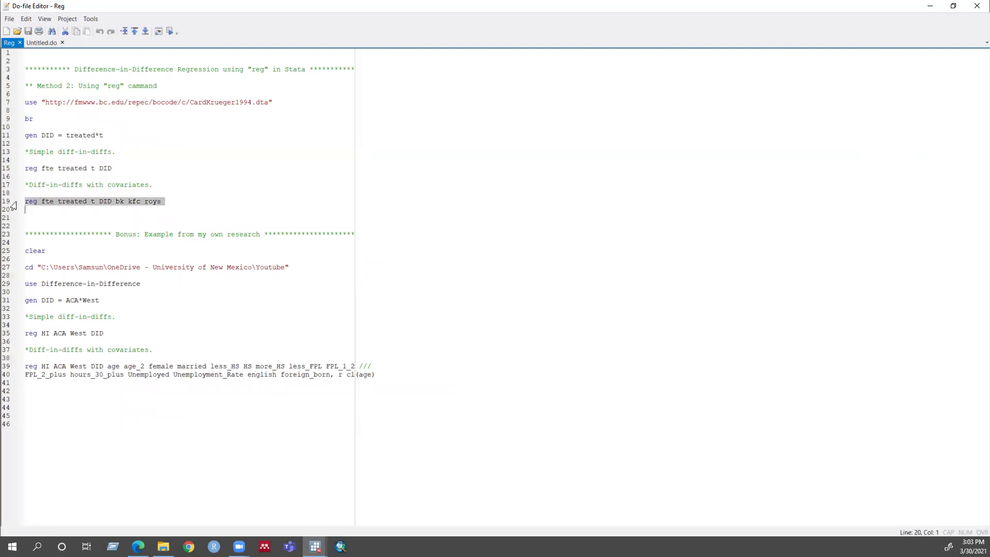
{"action": "key", "text": "shift+Left"}
{"action": "mouse_move", "coordinate": [314, 547]}
{"action": "left_click", "coordinate": [255, 508]}
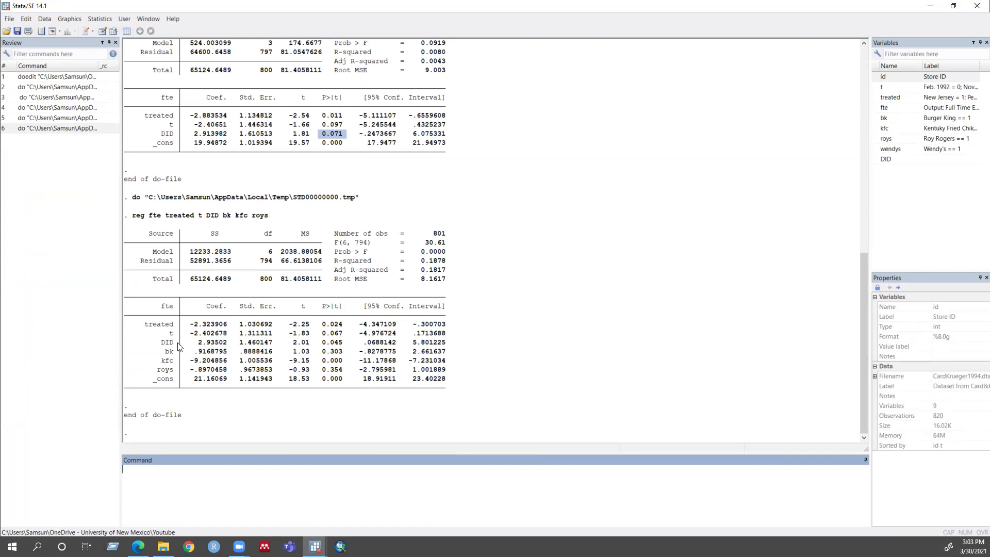
{"action": "left_click_drag", "start_coordinate": [162, 344], "coordinate": [231, 347]}
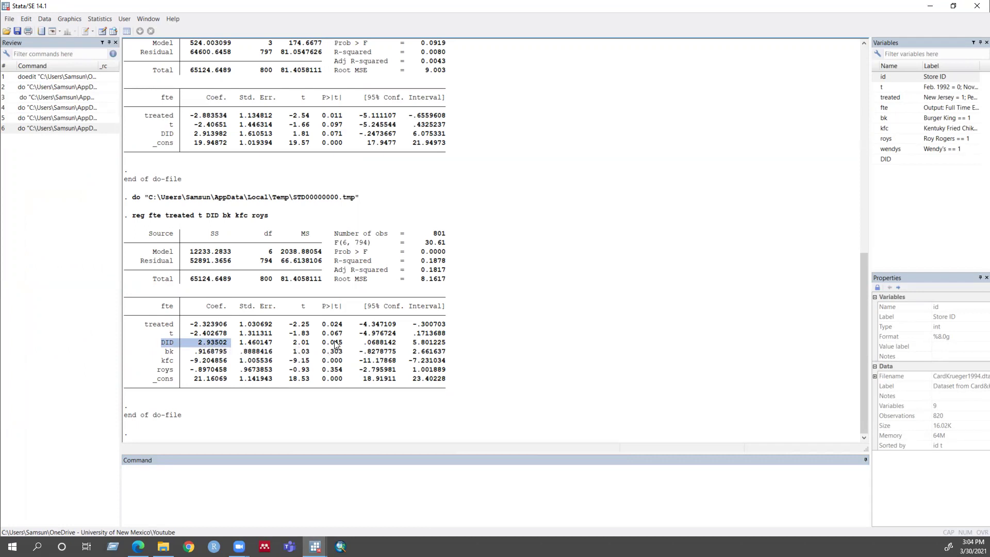
{"action": "left_click_drag", "start_coordinate": [318, 343], "coordinate": [349, 345]}
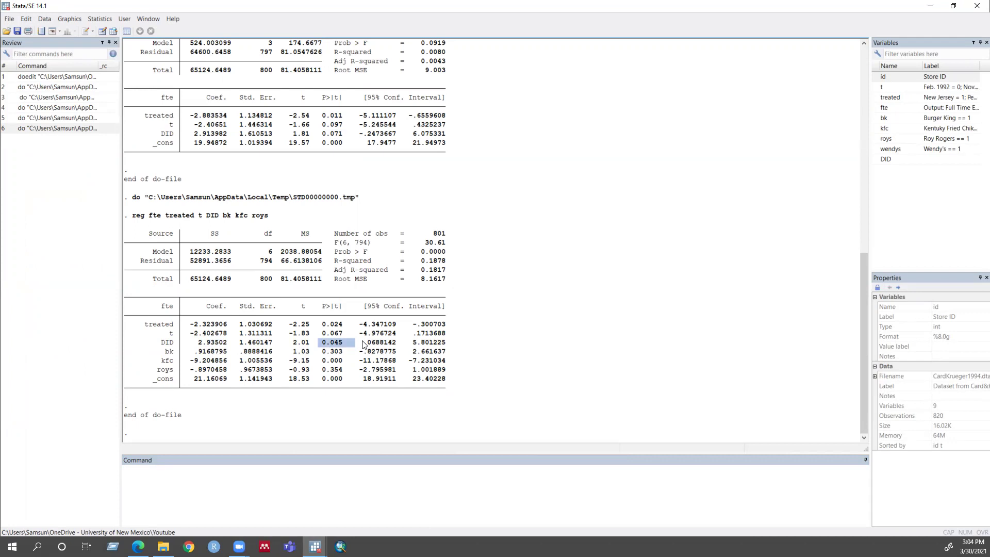
Step: Return to the do-file and run the clear command in the bonus section to empty the data from memory
{"action": "left_click", "coordinate": [315, 546]}
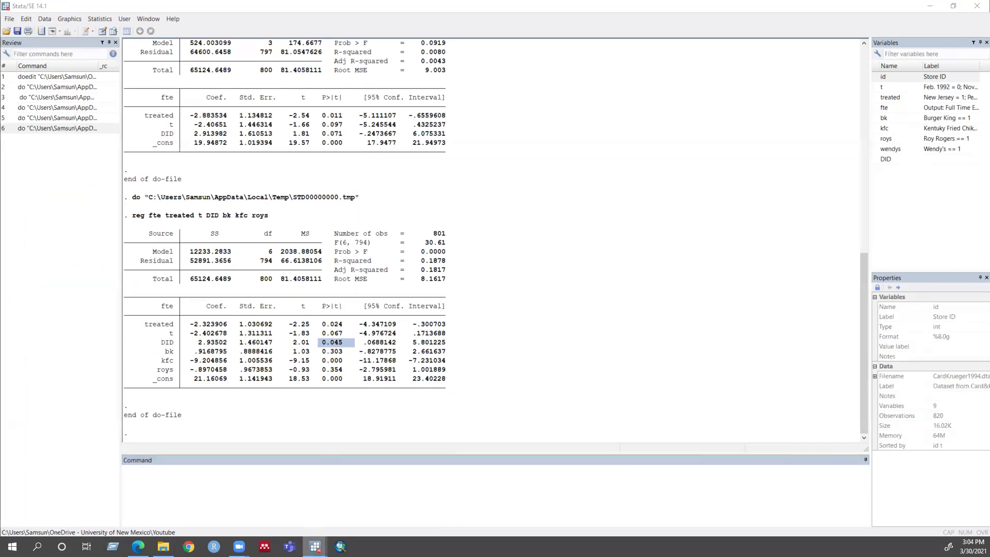
{"action": "left_click", "coordinate": [361, 522]}
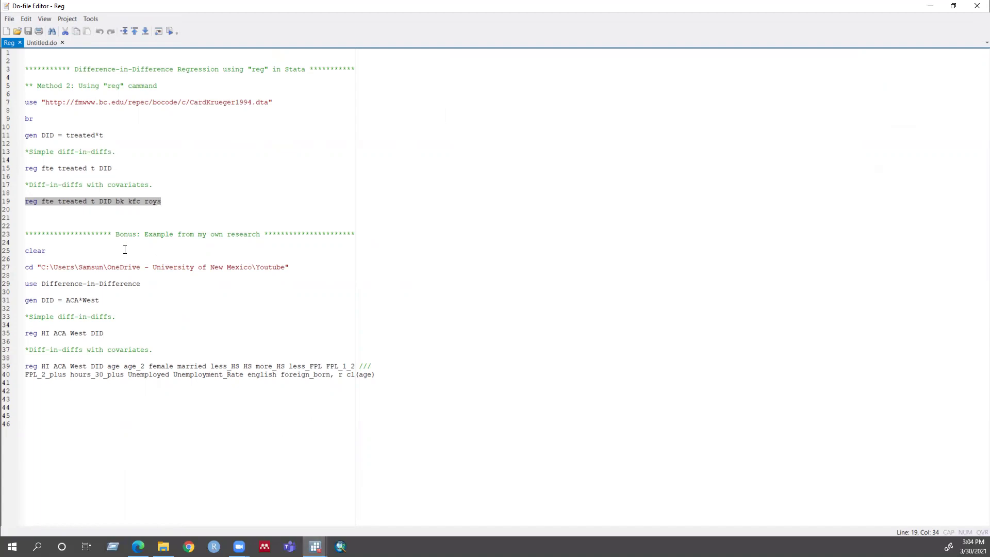
{"action": "left_click", "coordinate": [14, 252]}
{"action": "key", "text": "shift+Left"}
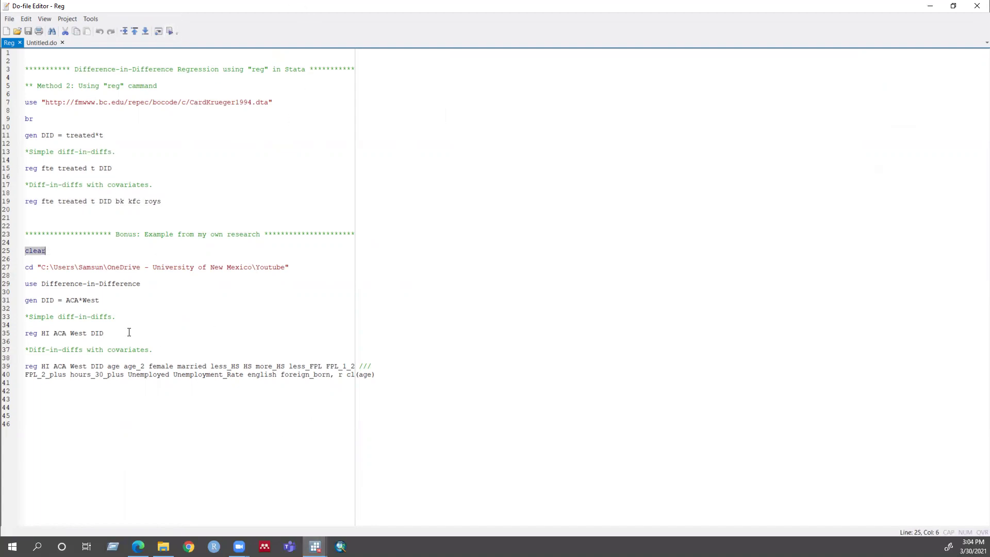
Step: Run the lines that set the working directory to the Youtube folder and load the Difference-in-Difference dataset
{"action": "left_click", "coordinate": [13, 269]}
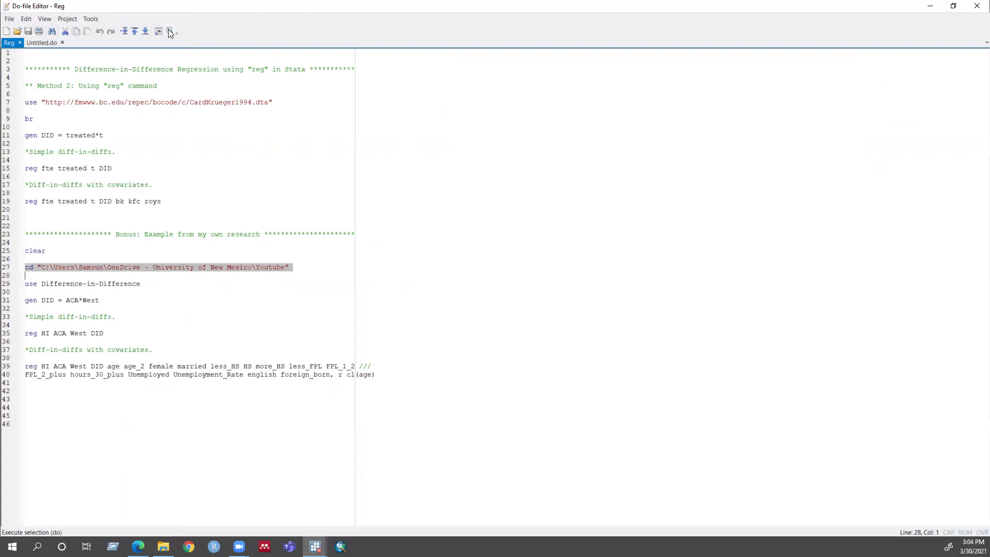
{"action": "left_click", "coordinate": [13, 285]}
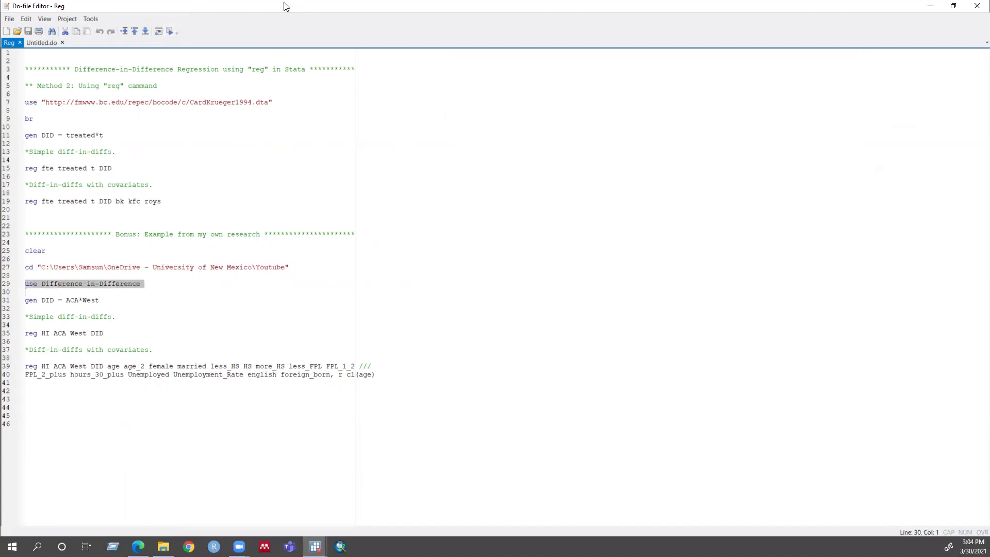
{"action": "left_click", "coordinate": [171, 31]}
Step: Browse the Difference-in-Difference dataset, examine the West and HI columns, and close the data browser
{"action": "mouse_move", "coordinate": [316, 546]}
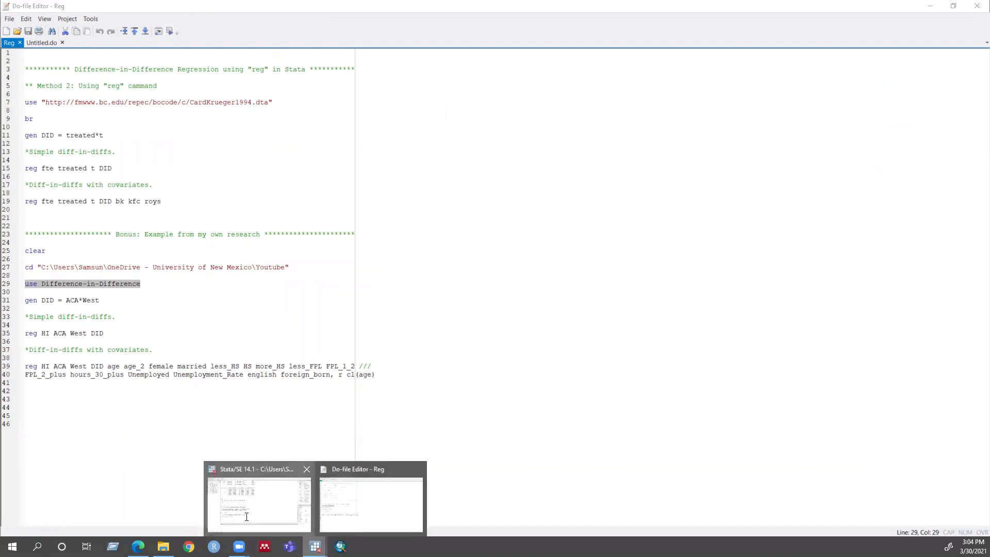
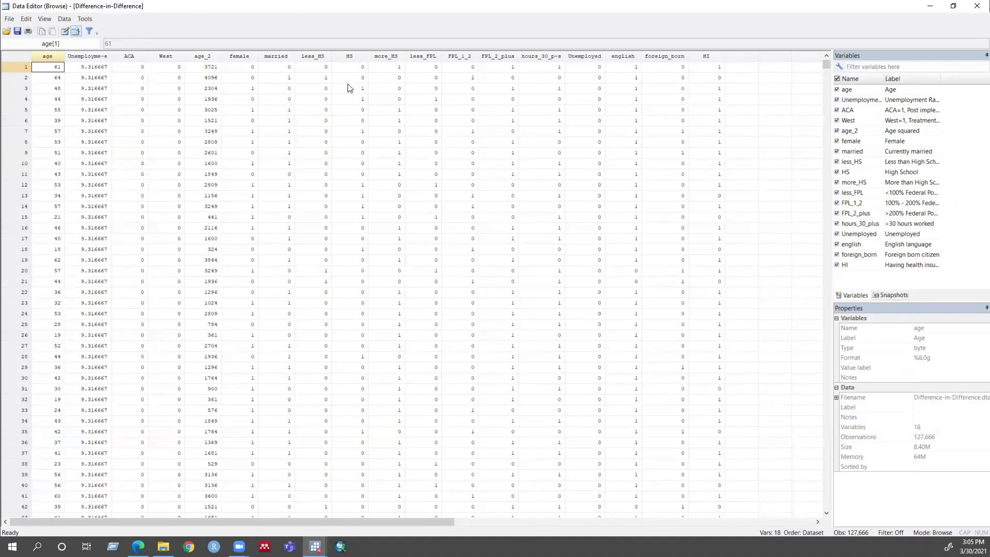
{"action": "left_click", "coordinate": [181, 58]}
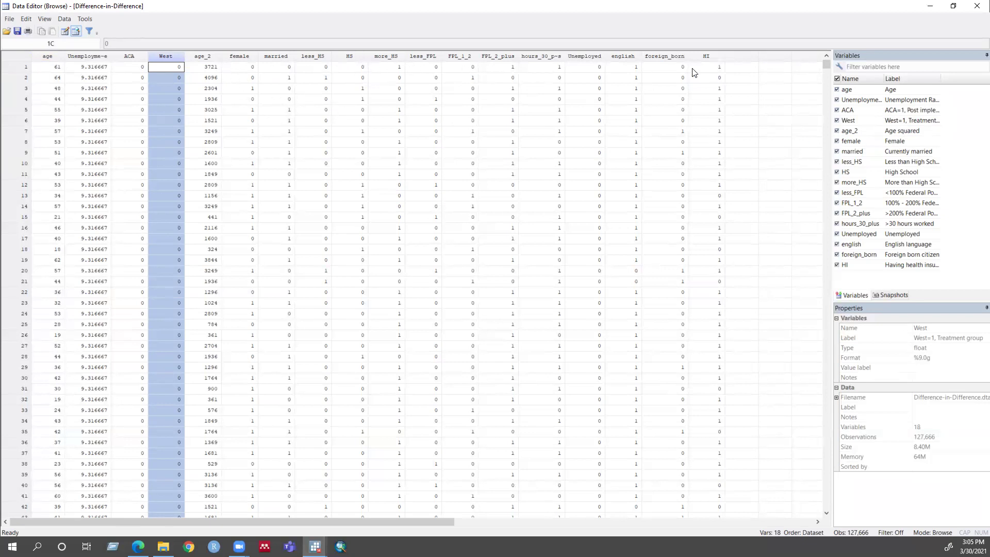
{"action": "left_click", "coordinate": [707, 57]}
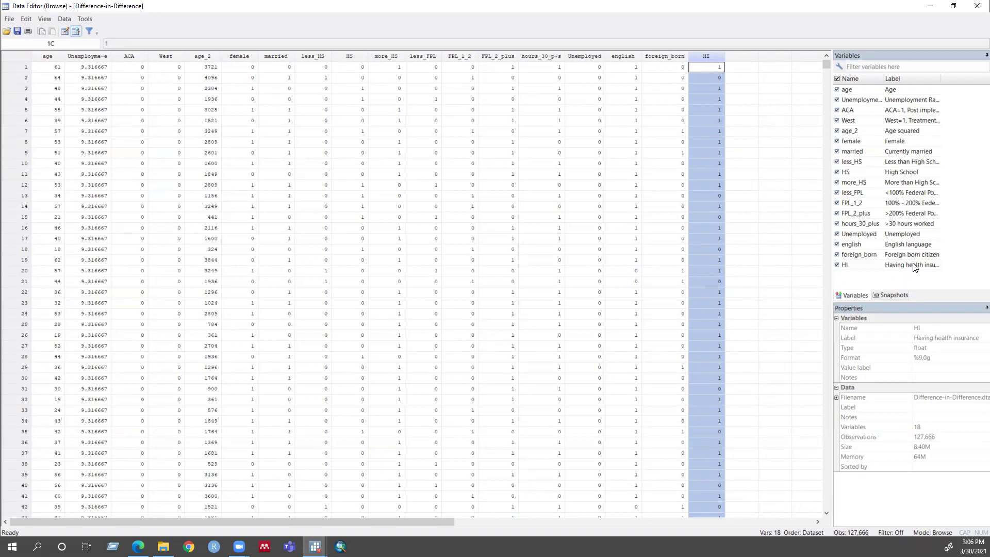
{"action": "left_click", "coordinate": [976, 7]}
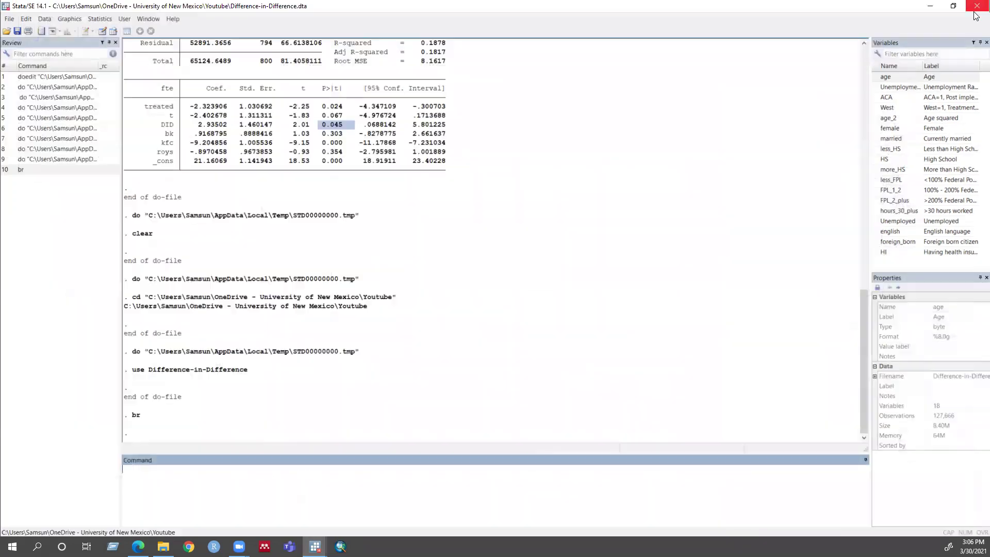
Step: Run the do-file line generating DID = ACA*West and check for DID in the main Stata window's variable list
{"action": "mouse_move", "coordinate": [315, 546]}
{"action": "left_click", "coordinate": [367, 496]}
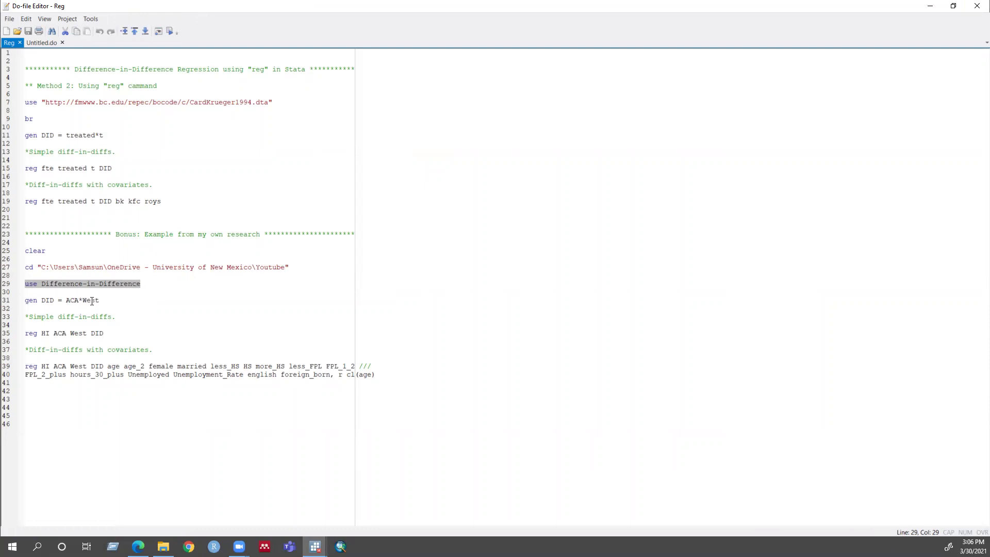
{"action": "left_click", "coordinate": [13, 300]}
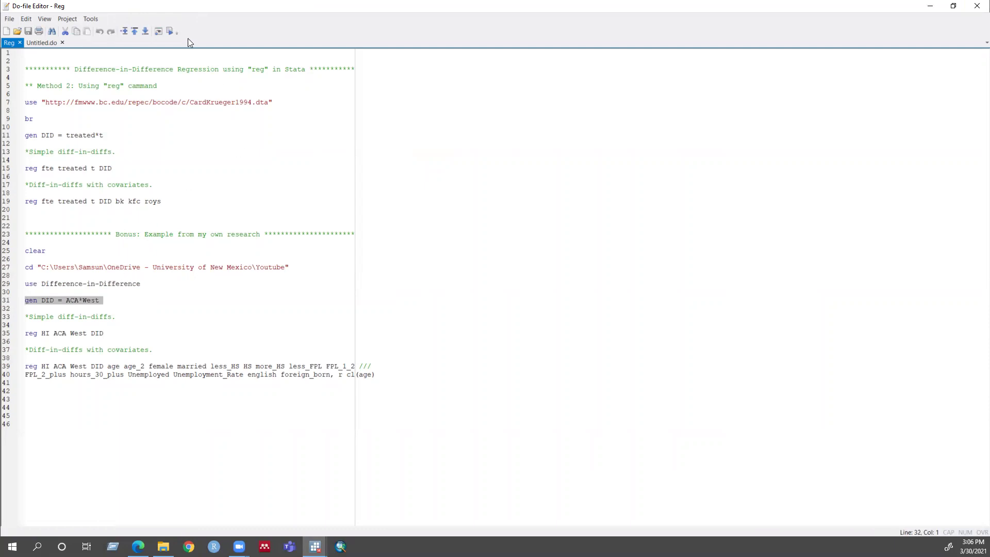
{"action": "key", "text": "shift+Left"}
{"action": "mouse_move", "coordinate": [314, 546]}
{"action": "left_click", "coordinate": [290, 519]}
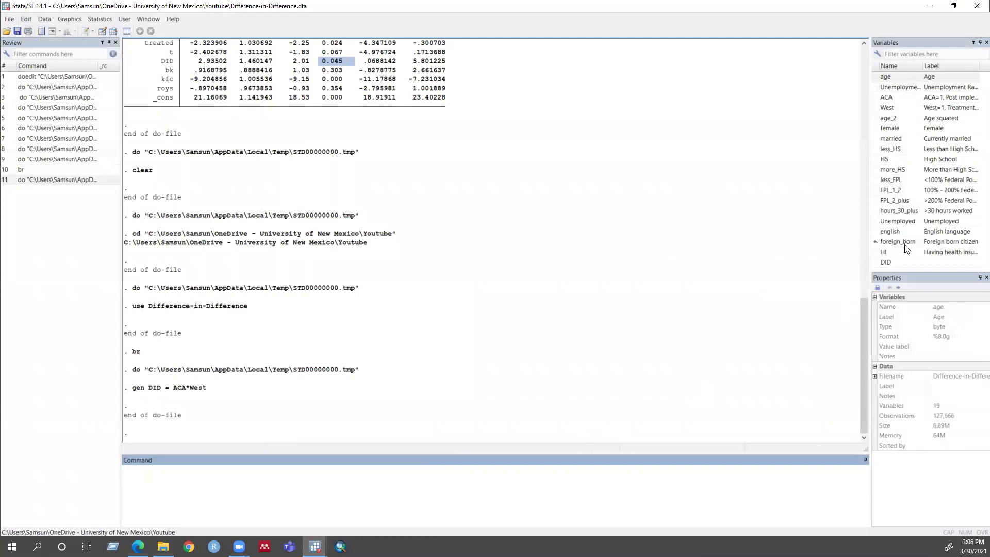
{"action": "left_click", "coordinate": [930, 6]}
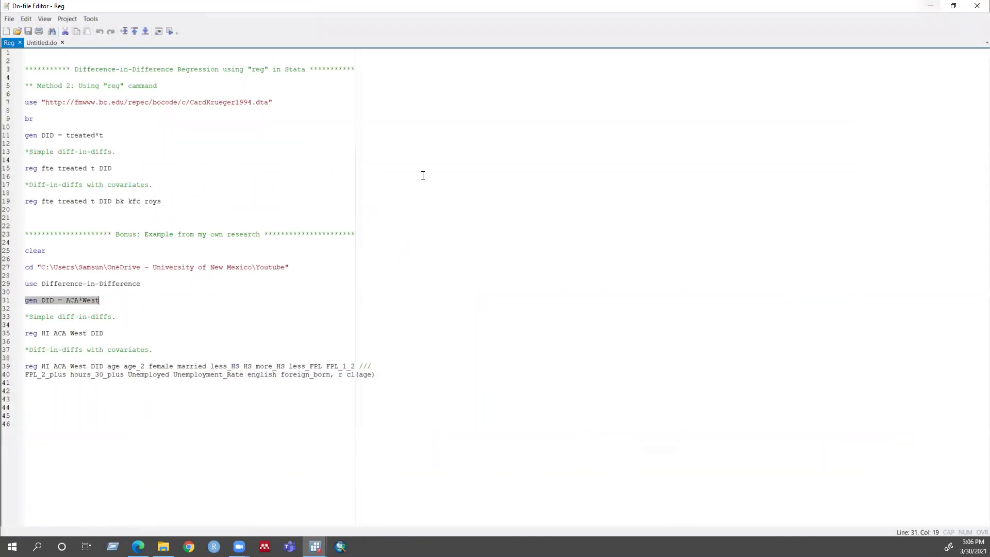
Step: Run the do-file line reg HI ACA West DID and examine the DID coefficient and p-value in the main Stata window's output
{"action": "left_click", "coordinate": [14, 333]}
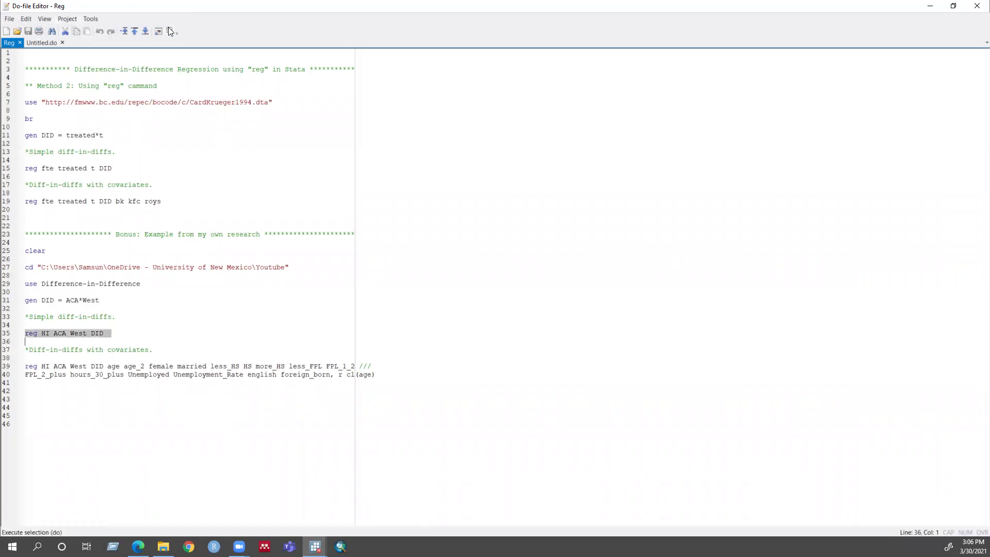
{"action": "mouse_move", "coordinate": [315, 547]}
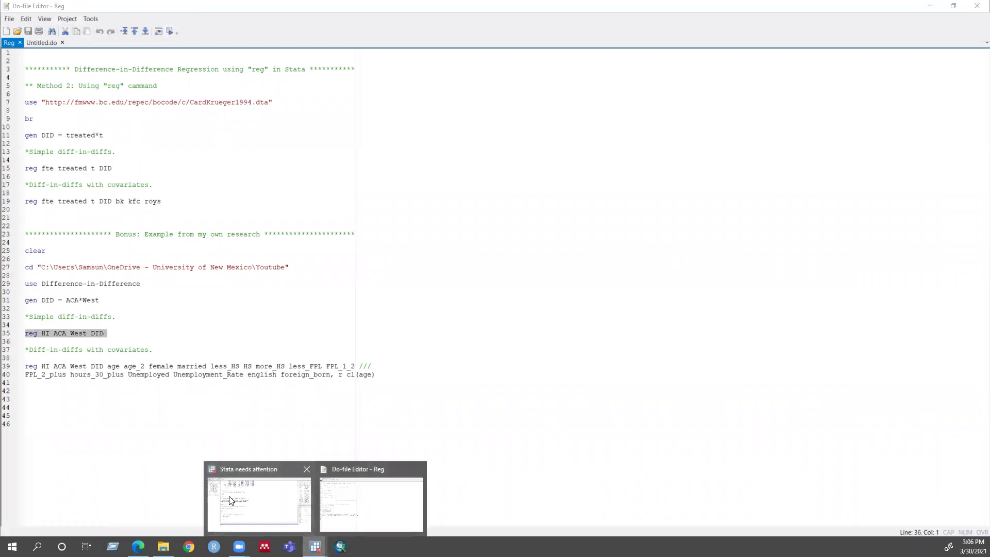
{"action": "left_click", "coordinate": [255, 503]}
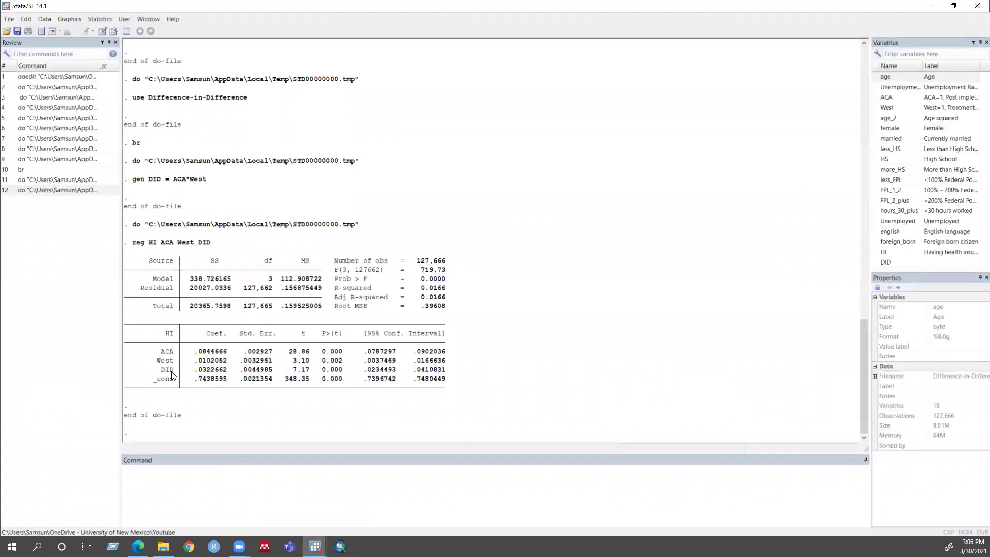
{"action": "left_click_drag", "start_coordinate": [157, 369], "coordinate": [232, 372]}
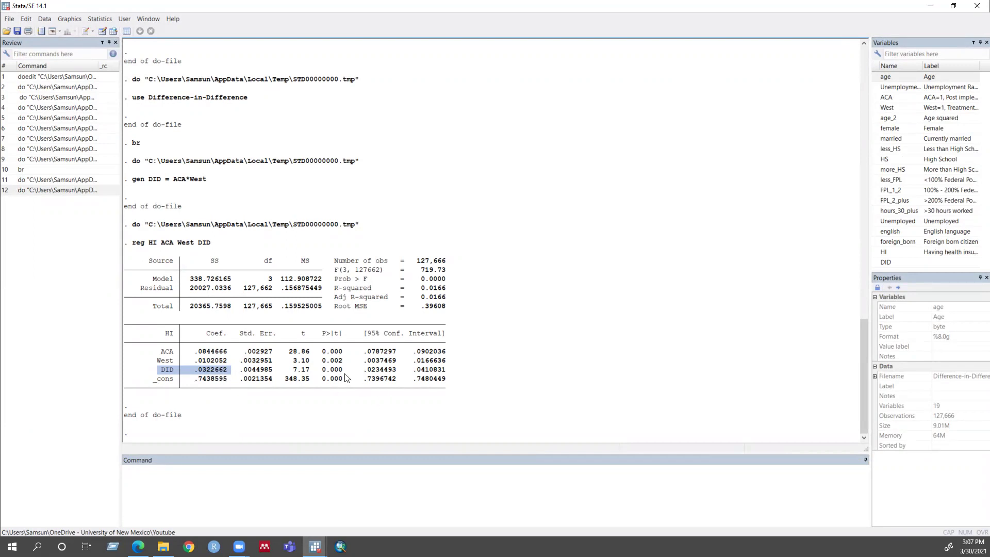
{"action": "left_click_drag", "start_coordinate": [346, 370], "coordinate": [326, 373]}
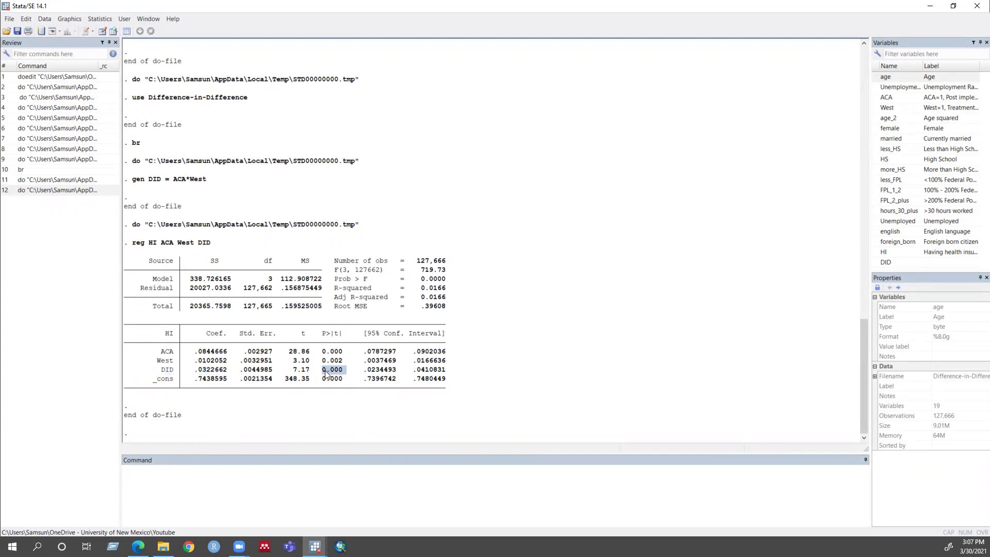
Step: Run the two-line reg command for HI with covariates and the options r cl(age) from the do-file, and show its output in the main Stata window
{"action": "mouse_move", "coordinate": [314, 547]}
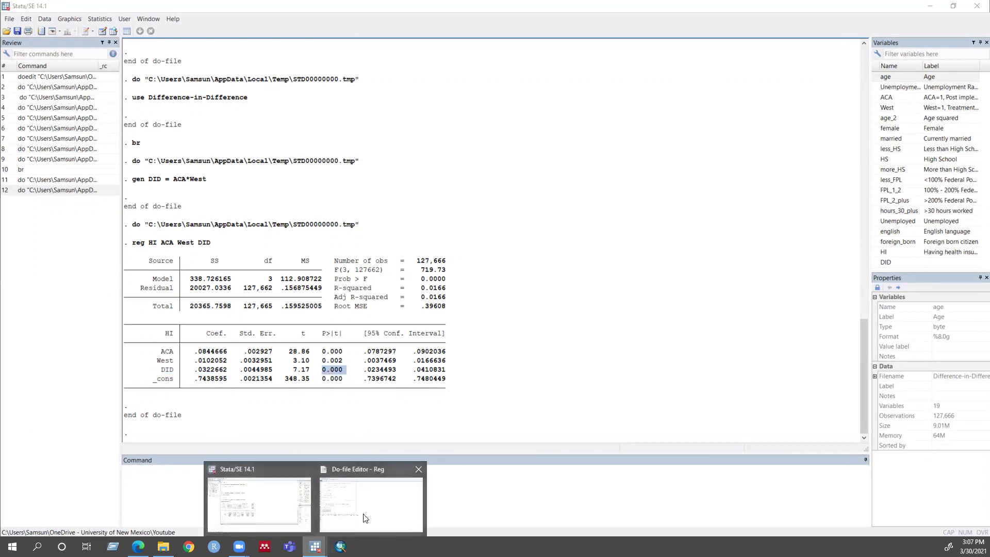
{"action": "left_click", "coordinate": [364, 518]}
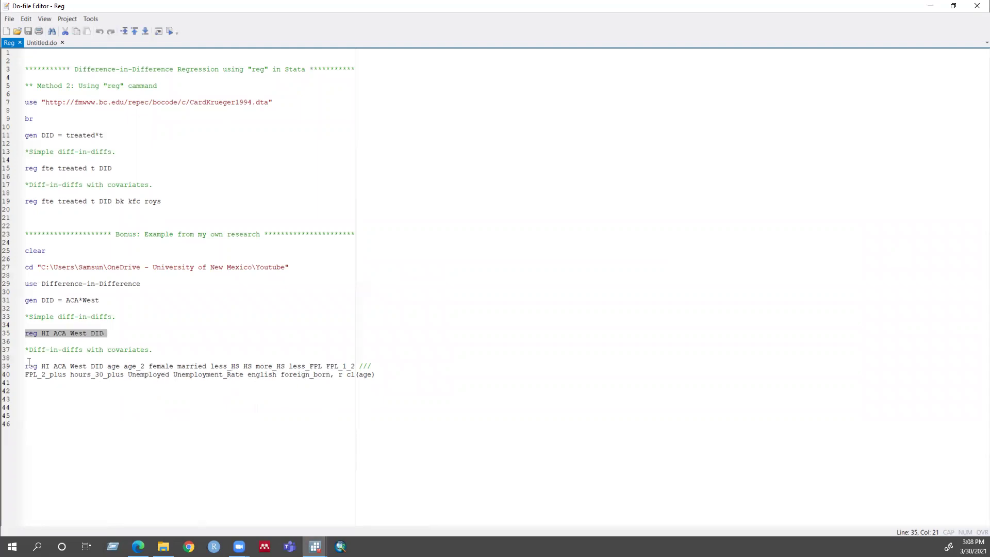
{"action": "left_click_drag", "start_coordinate": [23, 366], "coordinate": [34, 383]}
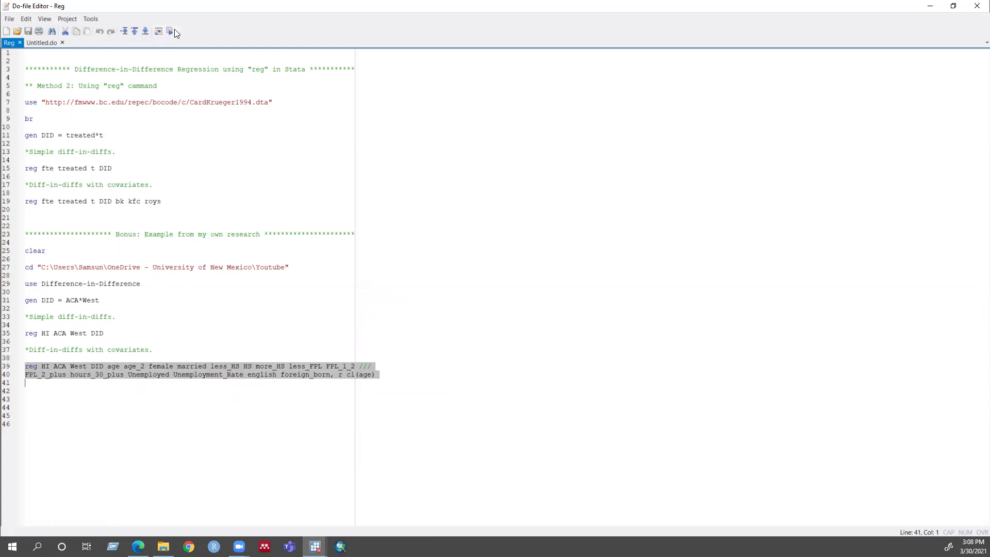
{"action": "key", "text": "shift+Left"}
{"action": "key", "text": "ctrl+d"}
{"action": "left_click", "coordinate": [315, 547]}
{"action": "left_click", "coordinate": [278, 516]}
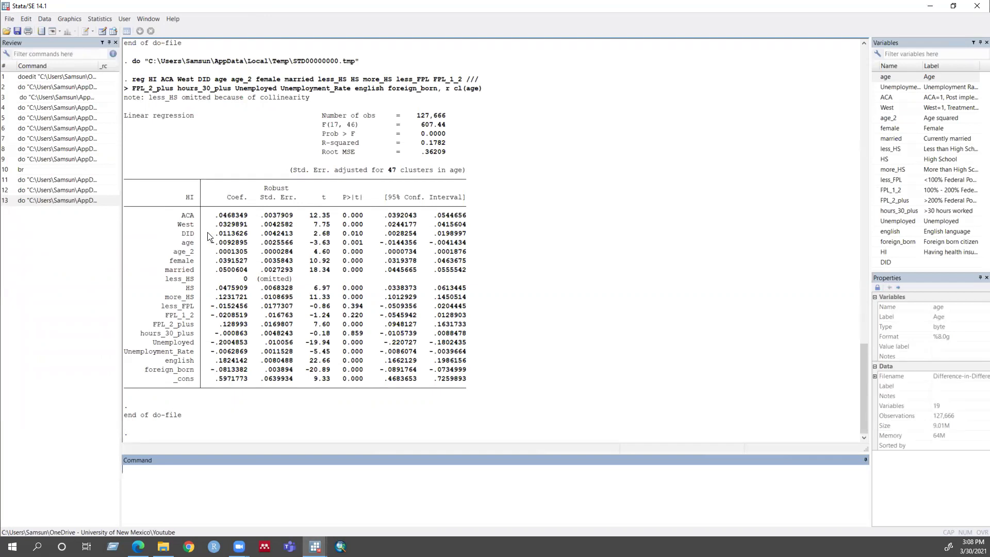
Step: Examine the DID coefficient and p-value in the covariate regression output, return to the do-file and clear the text selection
{"action": "left_click_drag", "start_coordinate": [211, 235], "coordinate": [252, 236]}
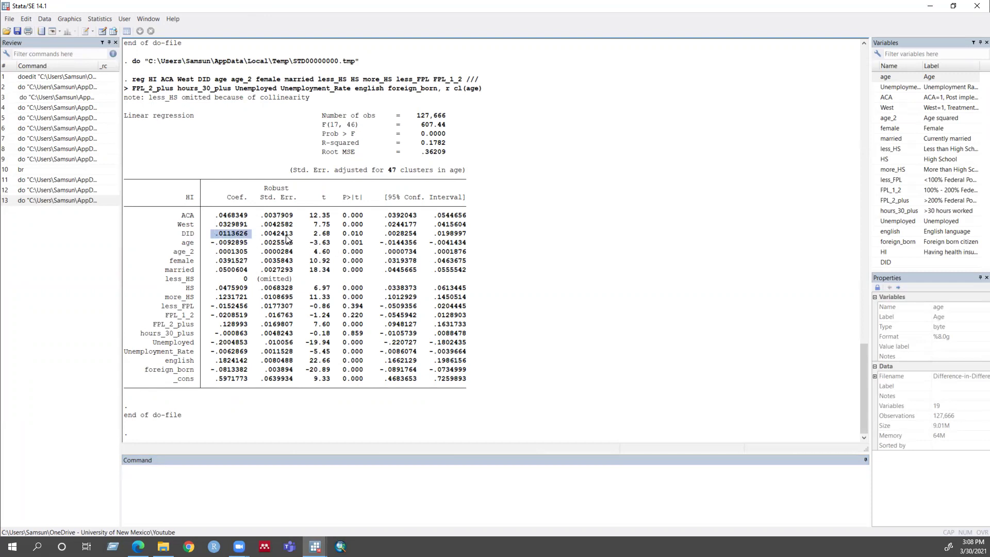
{"action": "left_click_drag", "start_coordinate": [339, 235], "coordinate": [365, 235]}
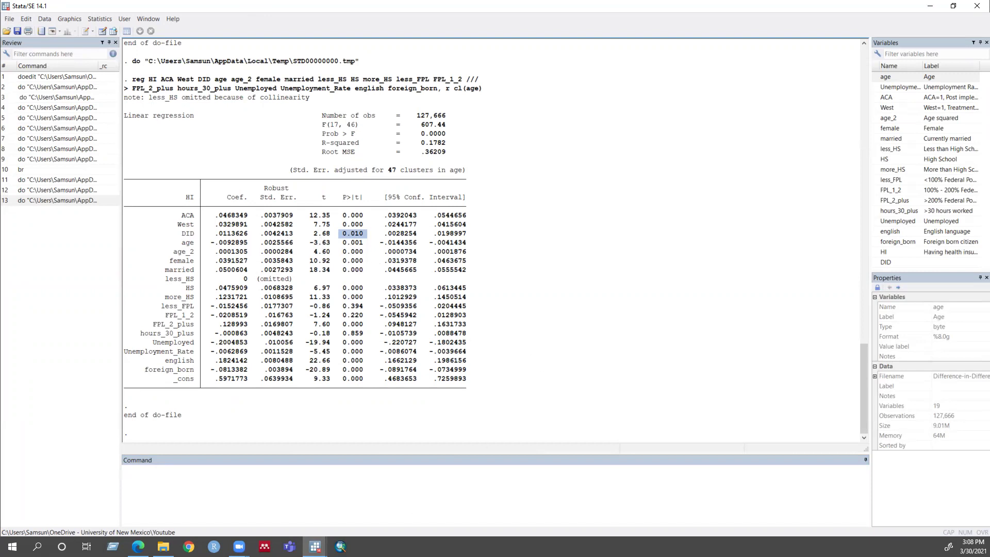
{"action": "mouse_move", "coordinate": [315, 546]}
{"action": "left_click", "coordinate": [379, 518]}
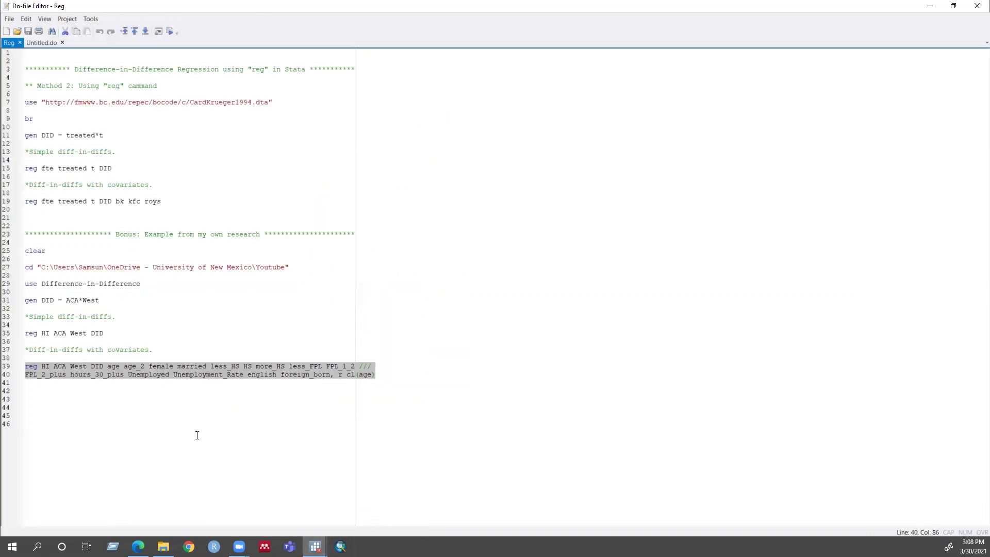
{"action": "left_click", "coordinate": [140, 428]}
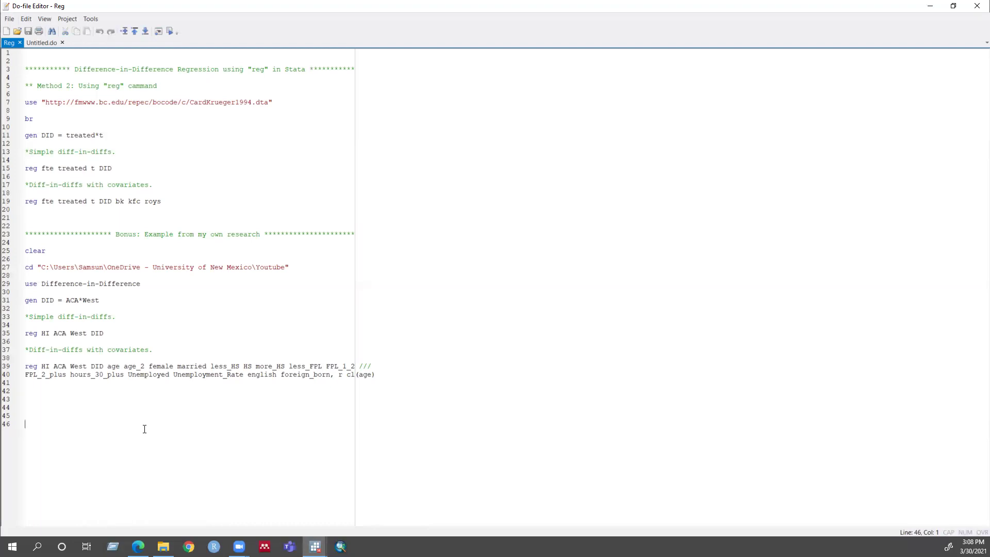